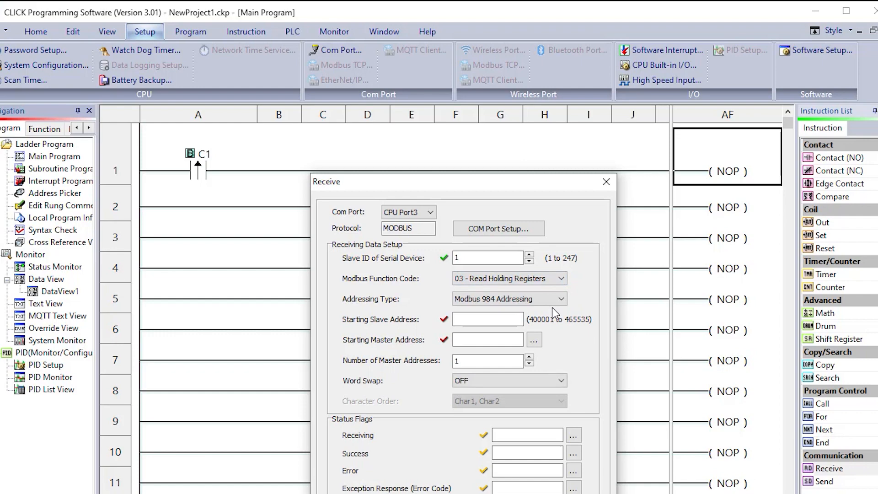
Look up the monitoring register in the drive manual and set the Receive instruction's starting slave address to 400784.
click(497, 320)
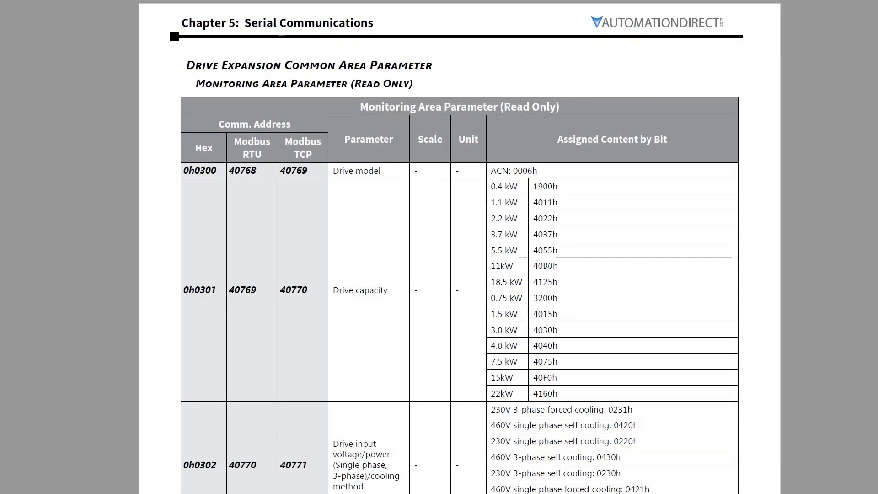
scroll(459, 247, down, 10)
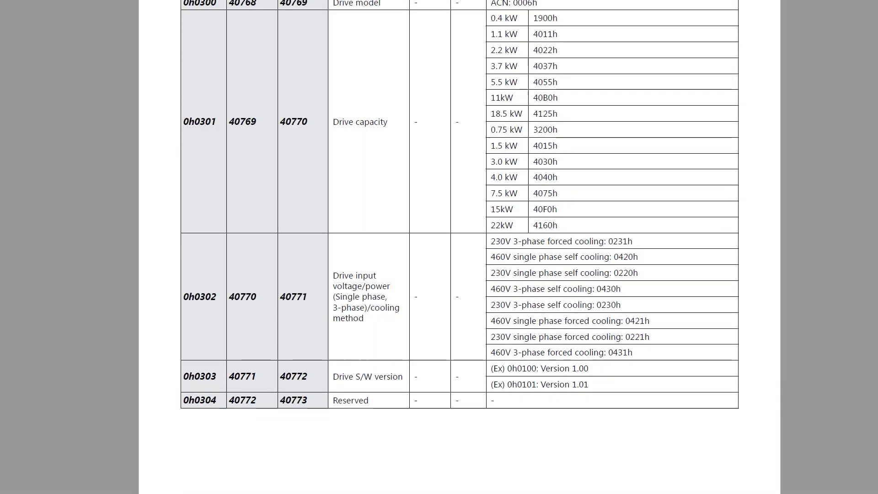
scroll(459, 247, down, 12)
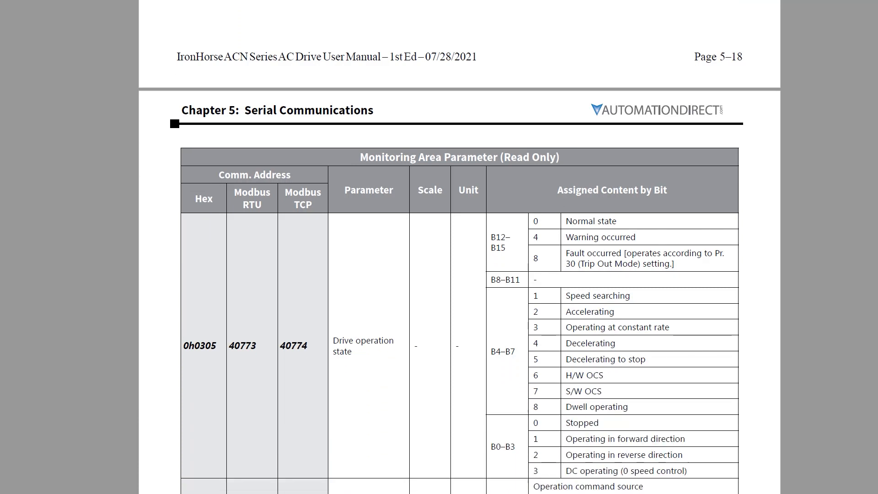
scroll(459, 247, down, 10)
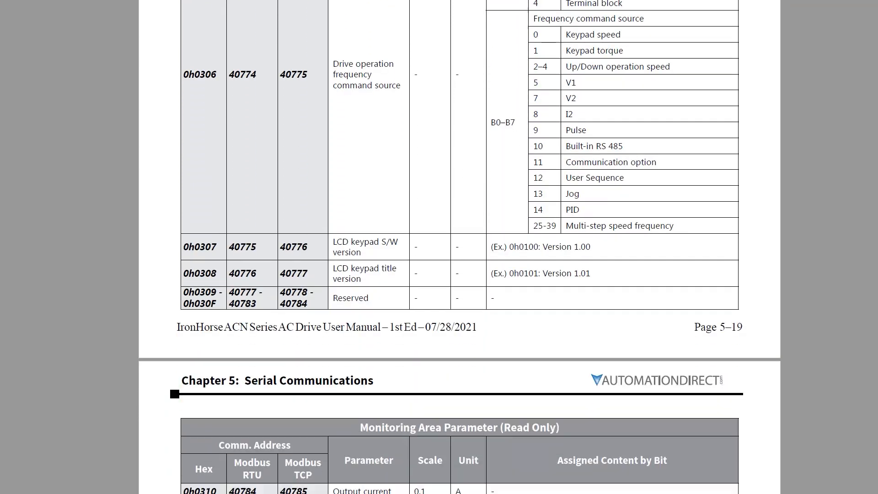
scroll(459, 247, down, 2)
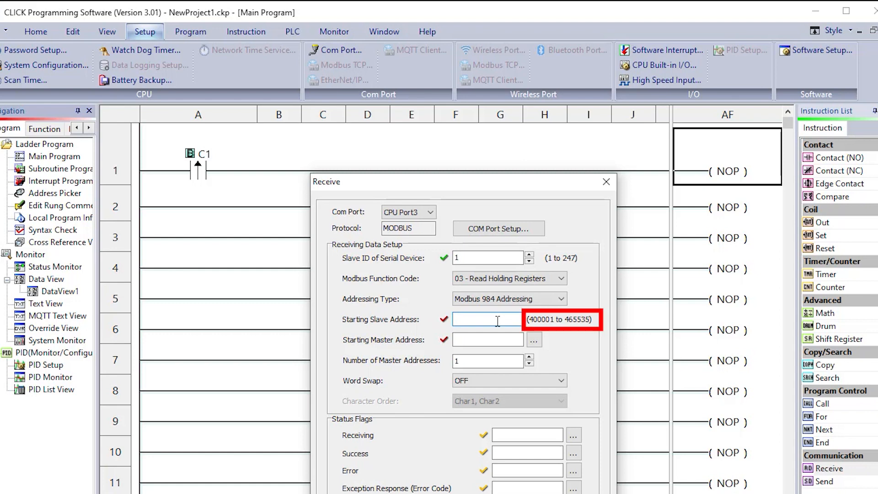
text(4)
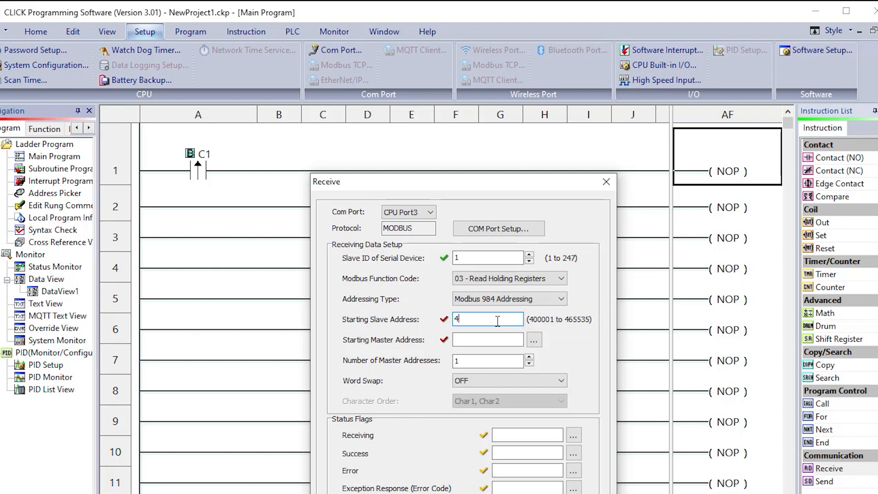
text(00784)
Set the Receive instruction's starting master address to DS101 and its number of master addresses to 8.
click(477, 338)
text(ds101)
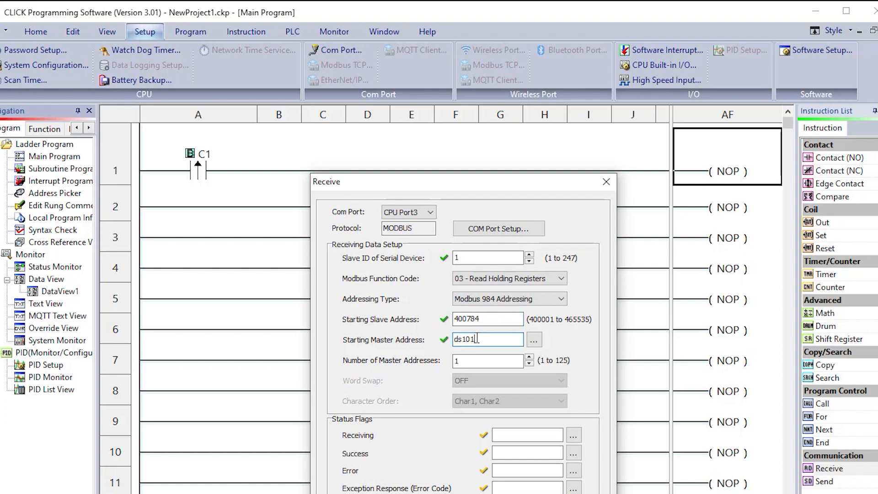
click(492, 361)
key(BackSpace)
text(8)
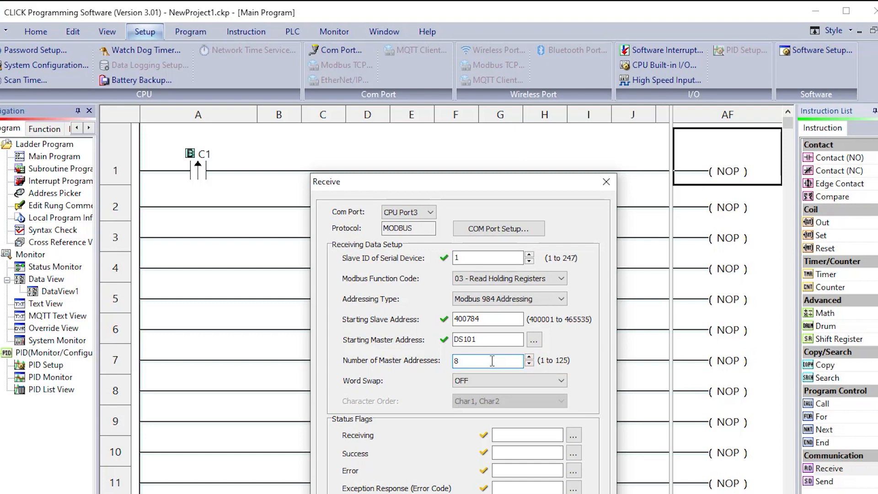
Assign the Receive status flags C100 for receiving, C101 for success, C102 for error and DS1 for the error code, and accept the instruction.
click(525, 434)
text(c100)
key(Tab)
key(Tab)
text(c101)
key(Tab)
key(Tab)
text(c102)
key(Tab)
key(Tab)
text(ds1)
key(Tab)
click(548, 492)
Add an END instruction on rung 2 and bring up the PLC commands for transferring the project.
click(727, 364)
key(ctrl+e)
key(Return)
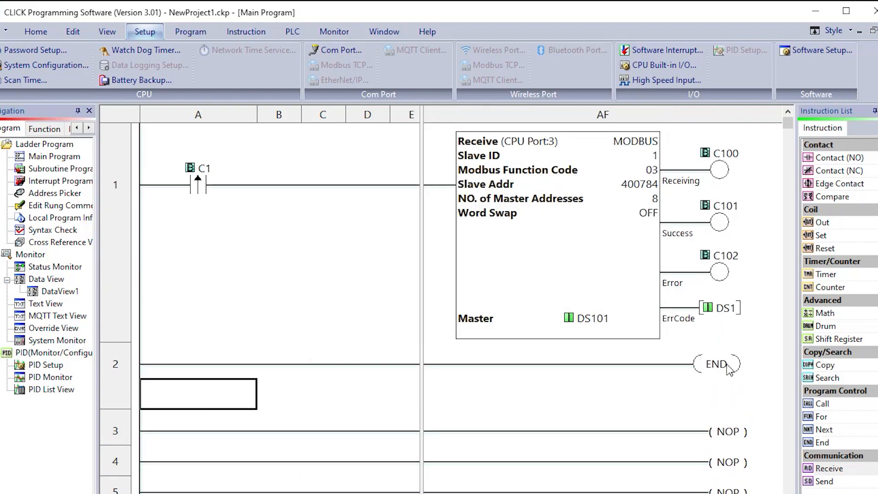
click(293, 32)
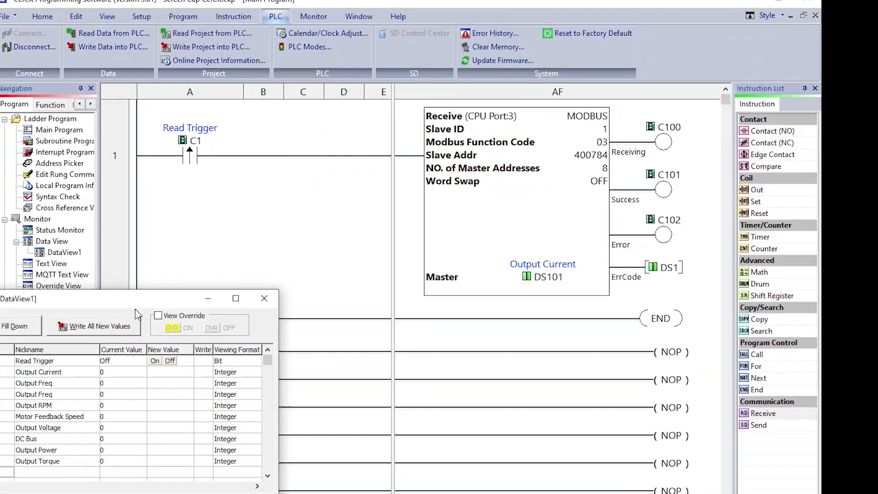
Start ladder status monitoring and switch the Read Trigger bit C1 on and off in the Data View to read the drive.
drag(135, 309, 284, 313)
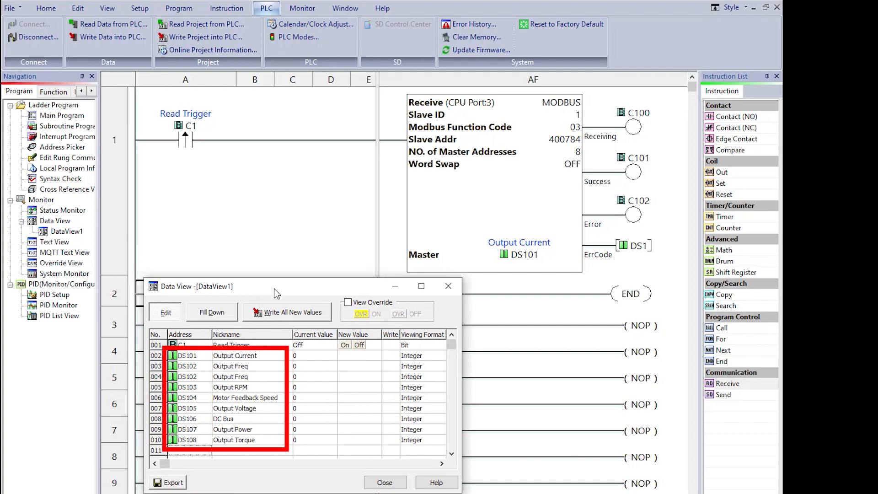
click(302, 8)
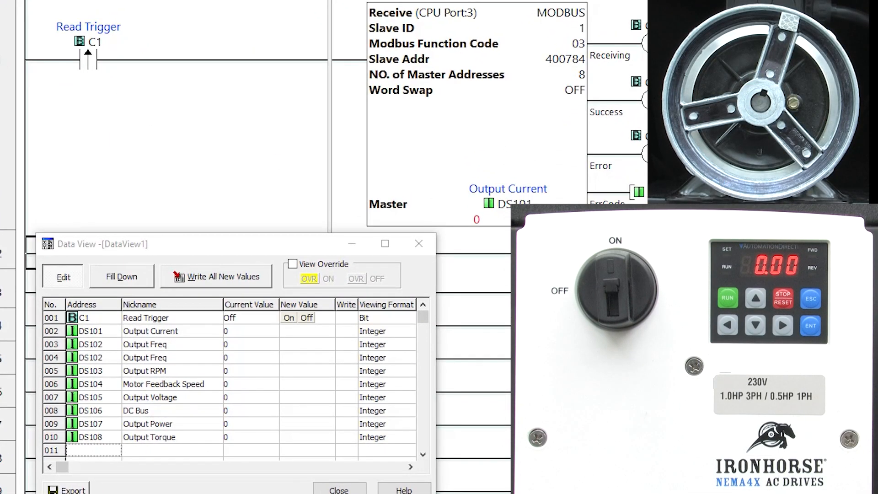
click(289, 318)
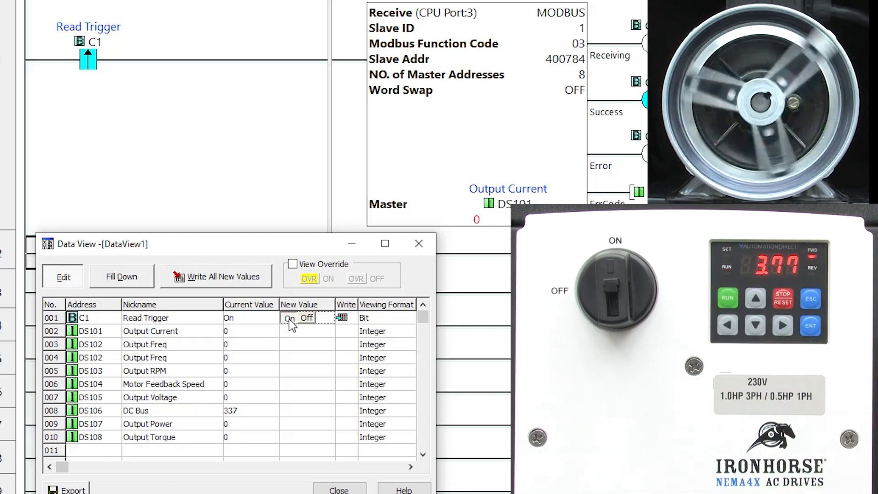
click(289, 318)
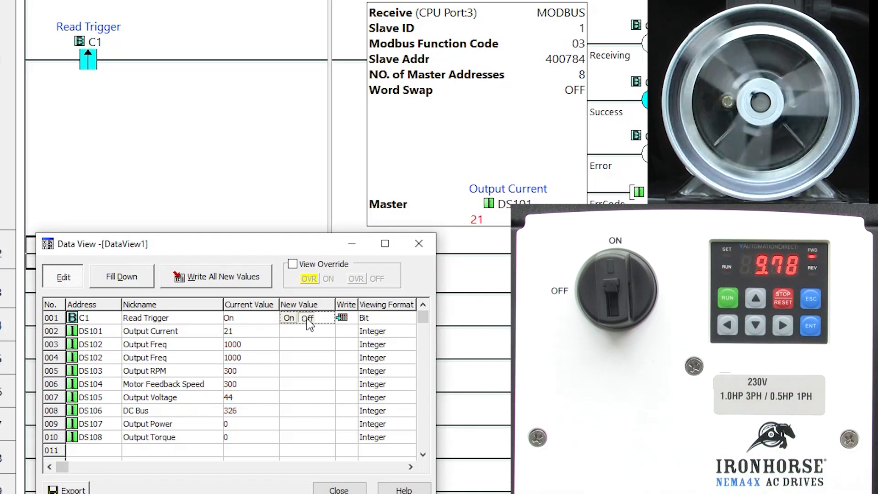
click(308, 319)
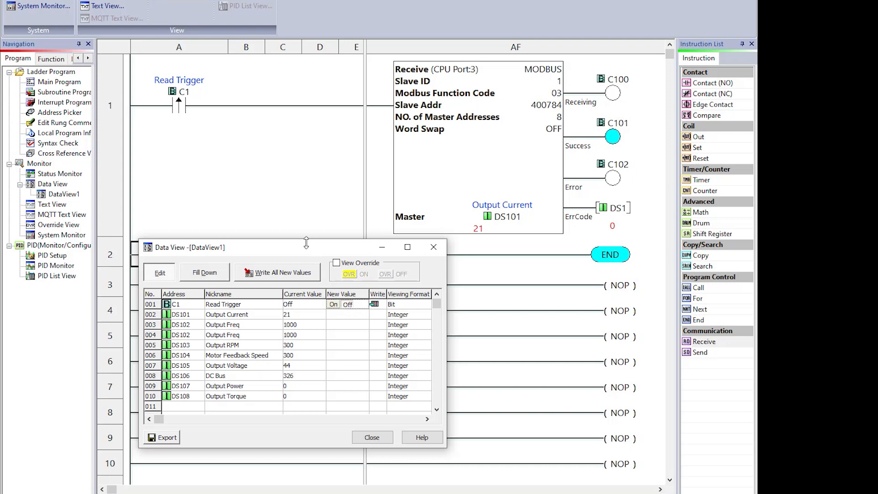
Move the Data View out of the way and add a C10 edge contact at the start of rung 2.
drag(306, 242, 0, 258)
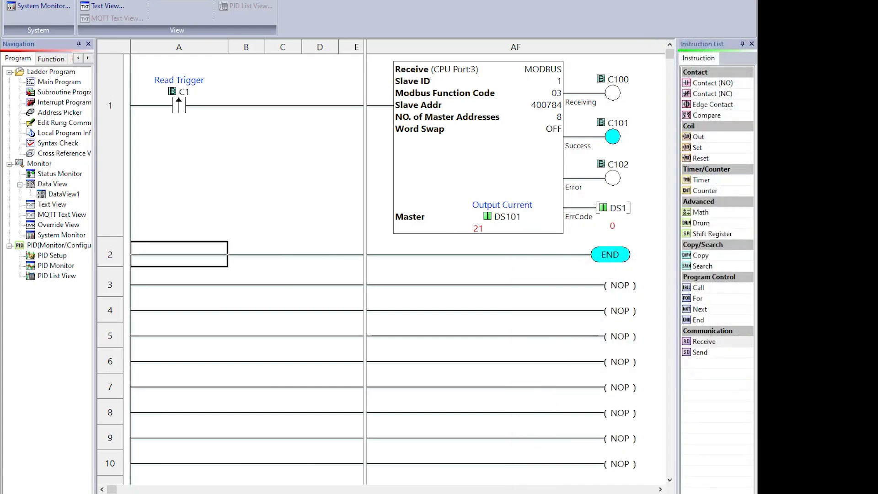
double_click(693, 106)
text(c10)
click(360, 298)
Insert a Send instruction on rung 2 using CPU Port3, slave ID 1 and function code 06 - Write Single Register.
click(572, 280)
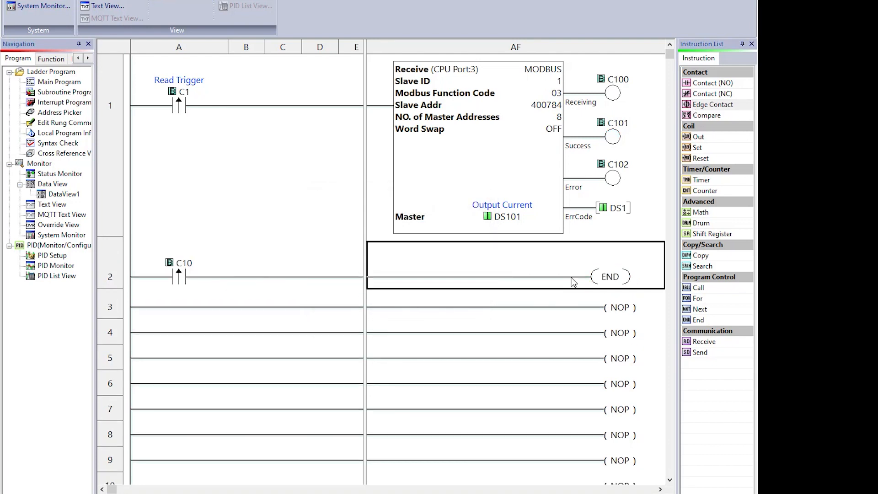
double_click(692, 352)
click(355, 101)
click(355, 123)
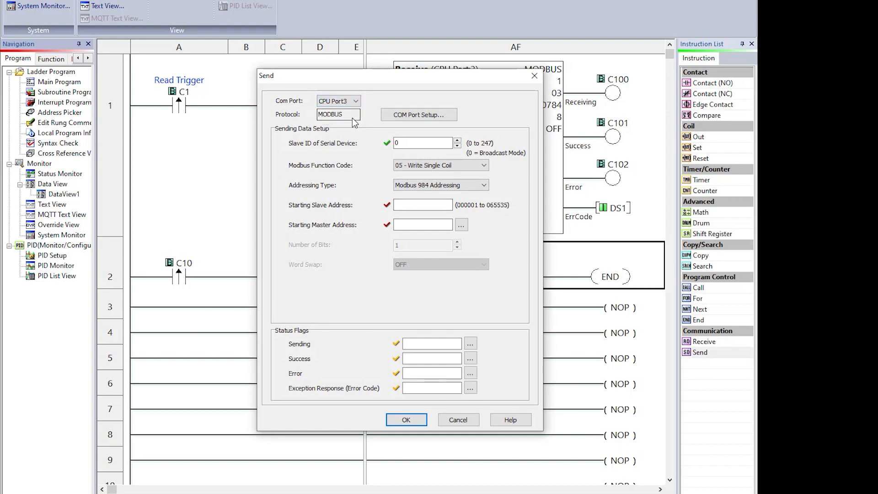
click(457, 140)
click(484, 166)
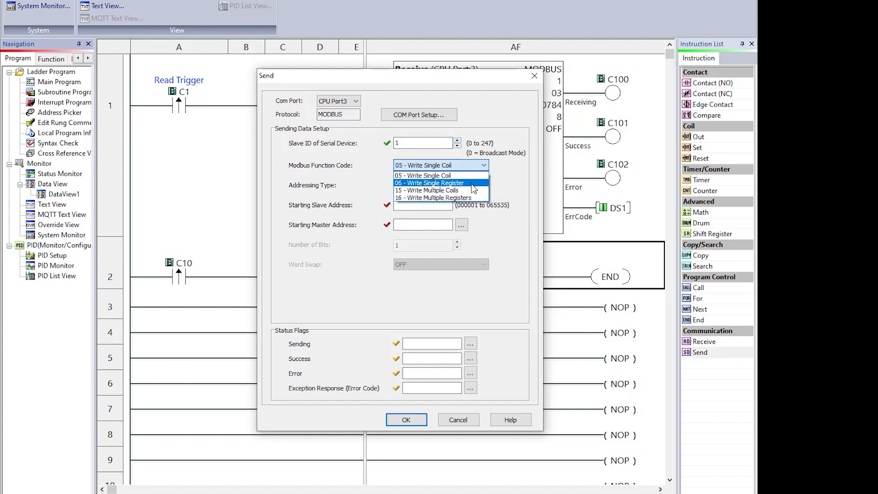
click(473, 182)
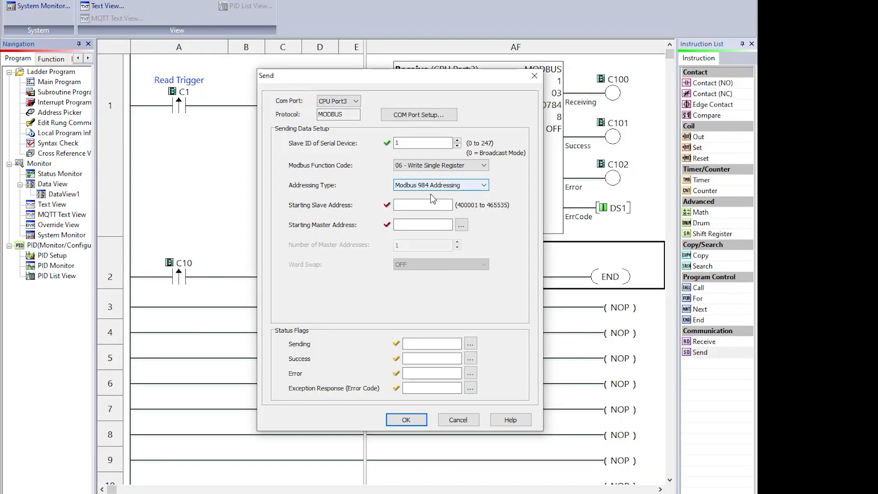
Set the Send instruction's starting slave address to 400896 and its starting master address to DS110.
click(417, 204)
text(400896)
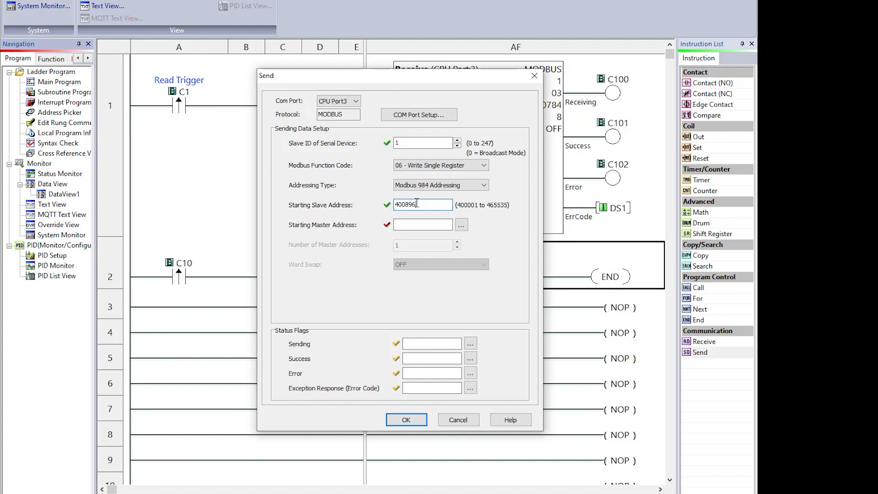
click(404, 225)
text(ds110)
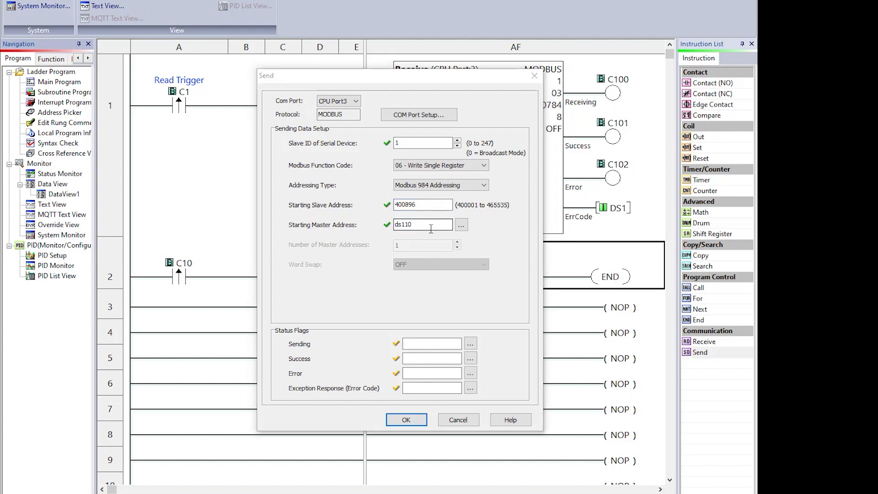
Assign the Send status flags C110 for sending, C111 for success, C112 for error and DS2 for the error code, and accept the instruction.
key(Tab)
key(Tab)
text(C110)
key(Tab)
key(Tab)
text(C111)
key(Tab)
key(Tab)
text(C112)
key(Tab)
key(Tab)
text(ds)
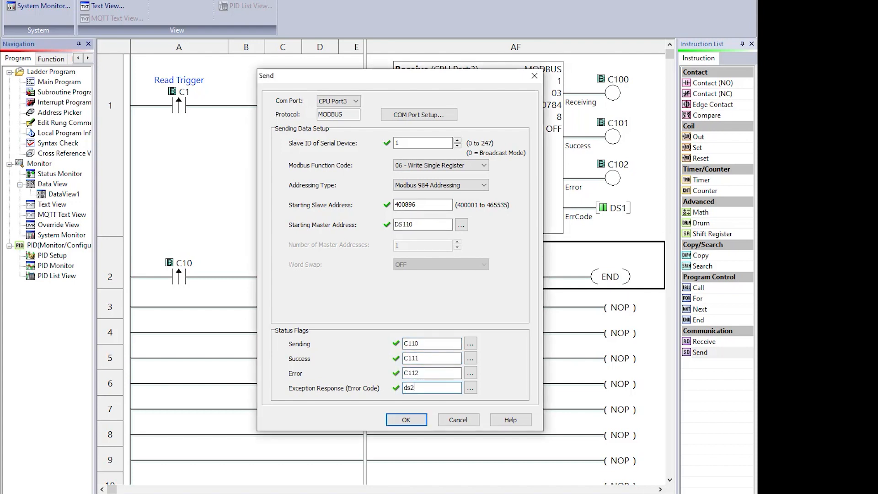
click(404, 418)
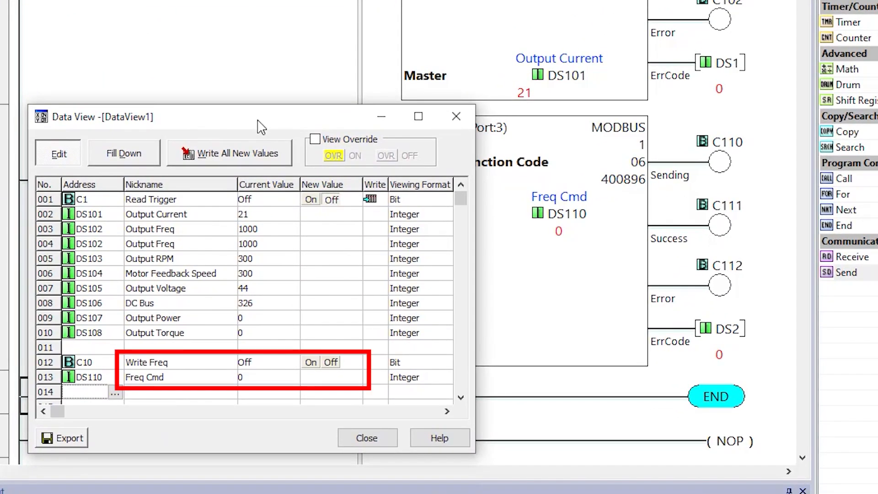
Write 1234 to Freq Cmd DS110 in the Data View and switch on the Write Freq bit C10 to send it.
click(343, 381)
text(1234)
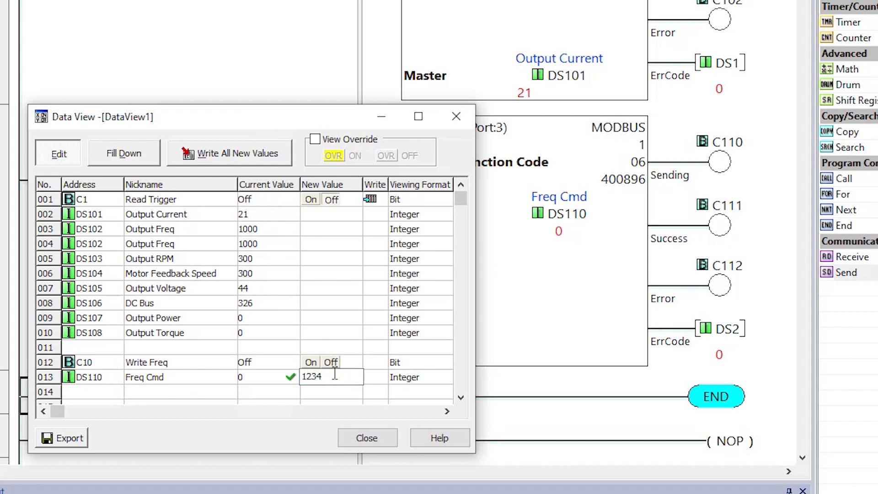
click(202, 155)
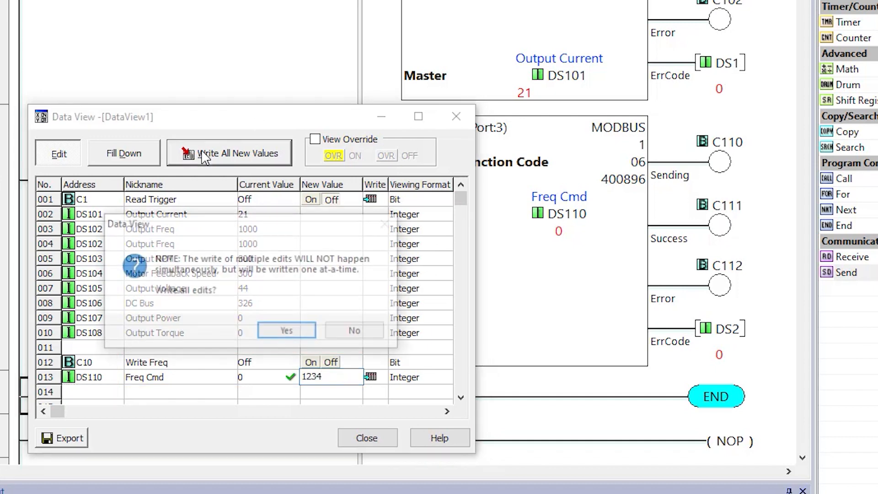
click(295, 333)
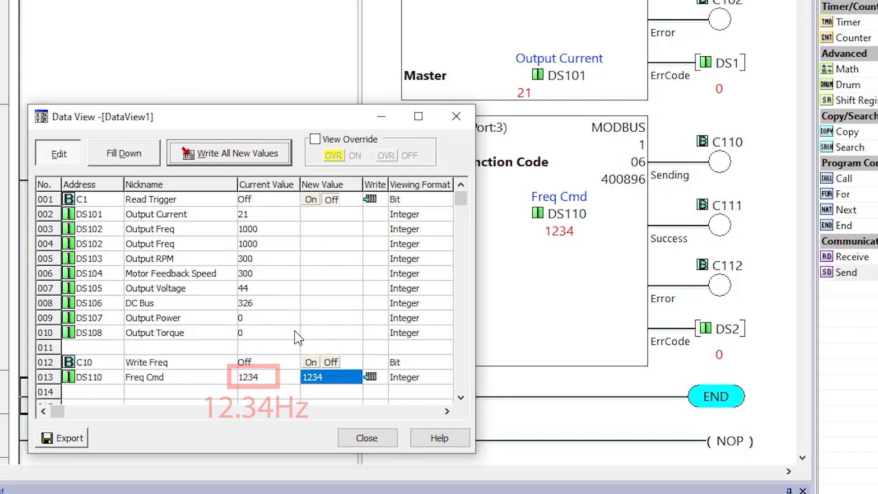
click(309, 366)
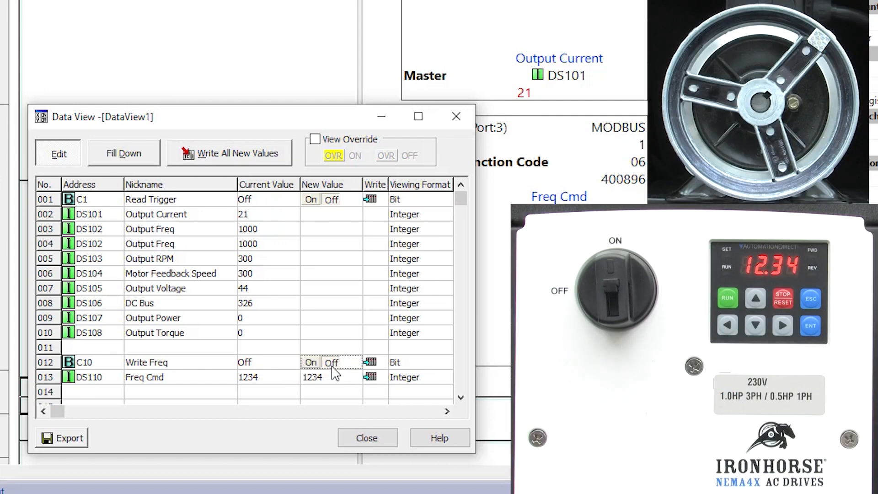
Move the Data View aside and add a C11 edge contact at the start of rung 3.
drag(264, 121, 0, 170)
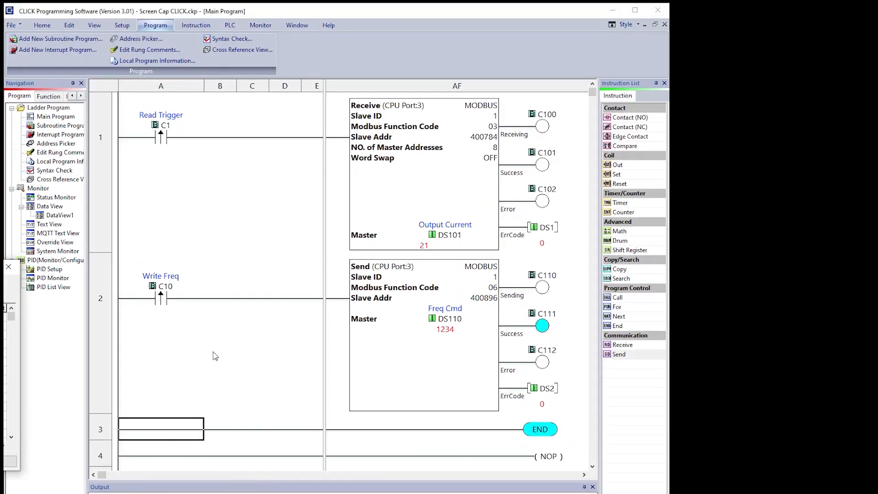
scroll(227, 353, down, 3)
double_click(624, 137)
text(c11)
key(Return)
Insert a Send instruction on rung 3 for slave ID 1 with function code 06 - Write Single Register, slave address 400898 and master address DS200.
double_click(618, 354)
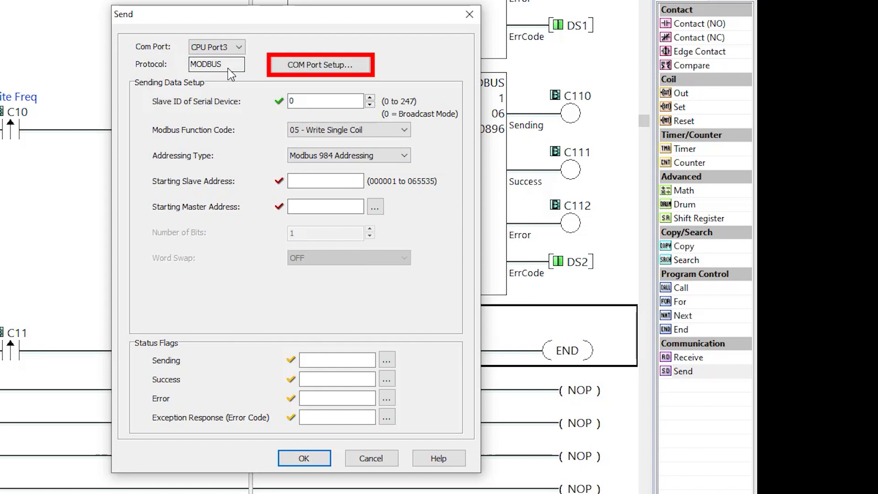
click(370, 98)
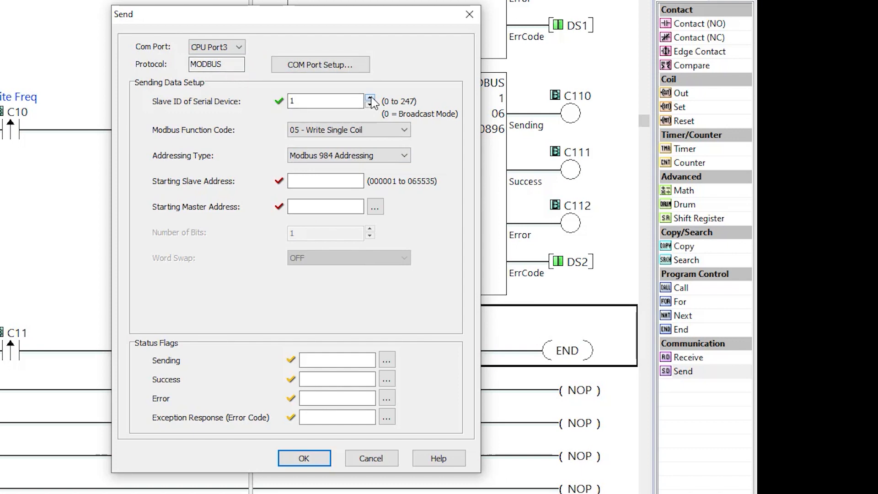
click(405, 130)
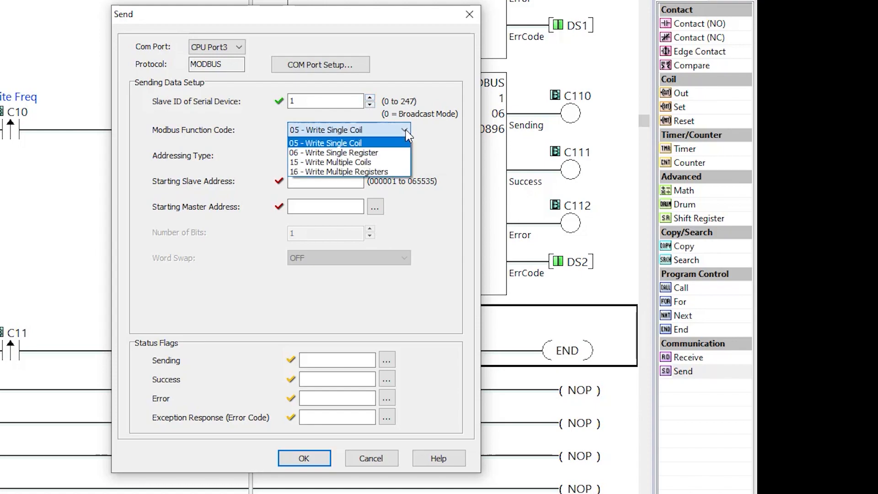
click(386, 148)
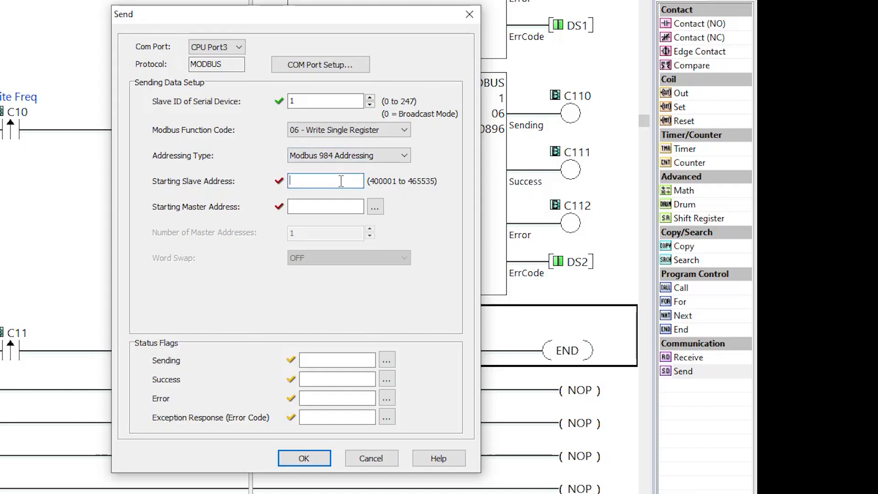
text(400898)
click(302, 205)
text(ds20)
Assign the rung 3 Send flags C120 for sending, C121 for success, C122 for error and DS3 for the error code, and accept the instruction.
click(325, 359)
text(c120)
key(Tab)
text(c121)
key(Tab)
text(c122)
key(Tab)
text(ds3)
click(304, 458)
Paste the END instruction onto rung 4, directly below the C11 Send rung.
scroll(496, 236, down, 3)
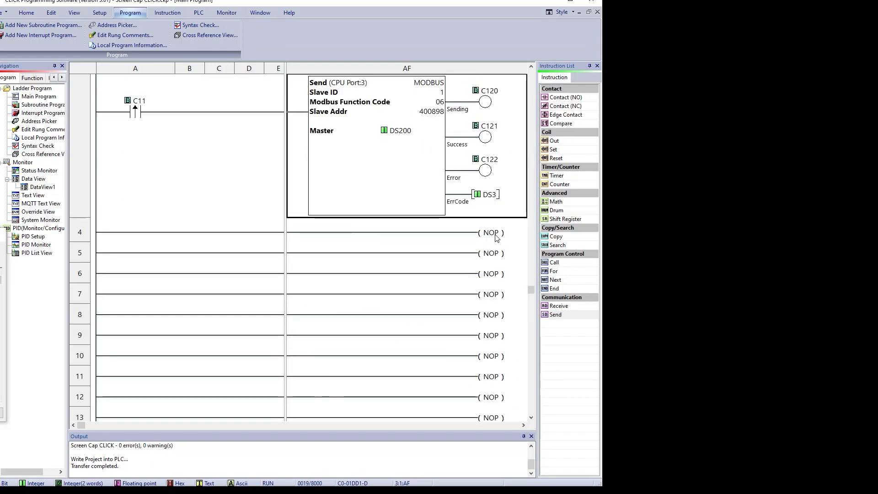
click(496, 238)
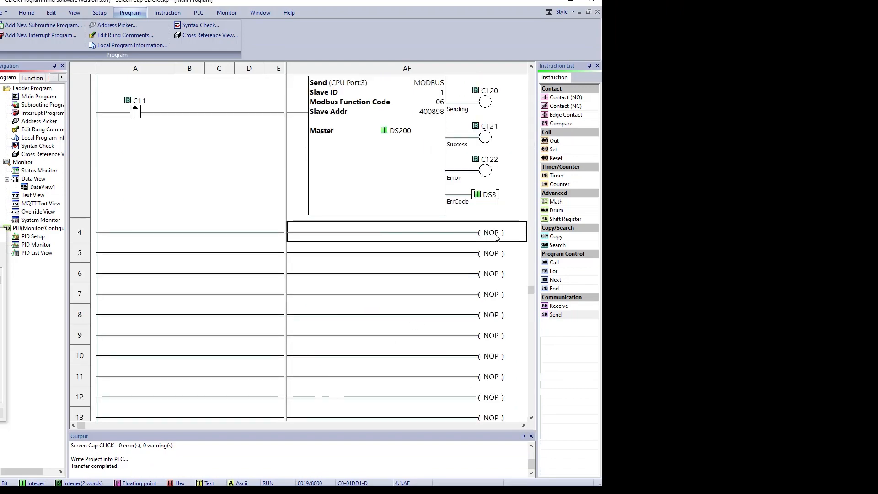
key(ctrl+v)
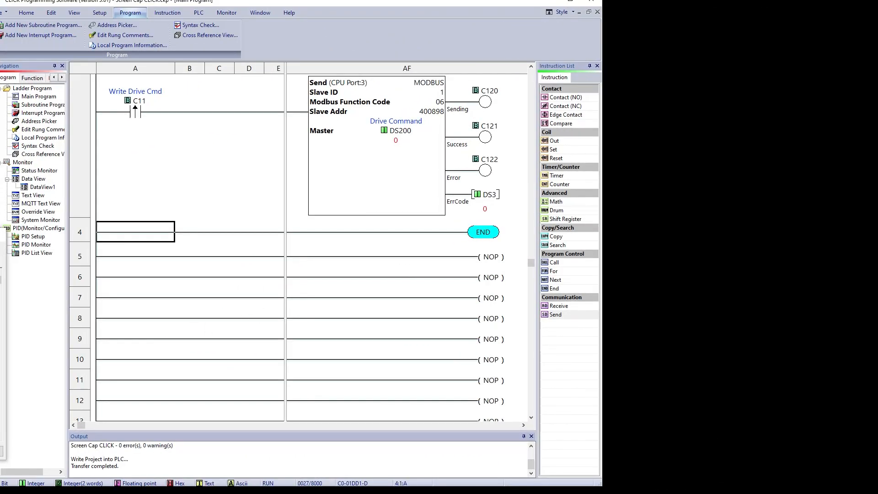
Write 3 to Drive Command DS200 in the Data View and switch the Write Drive Cmd bit C11 on and back off to send it.
drag(0, 235, 238, 229)
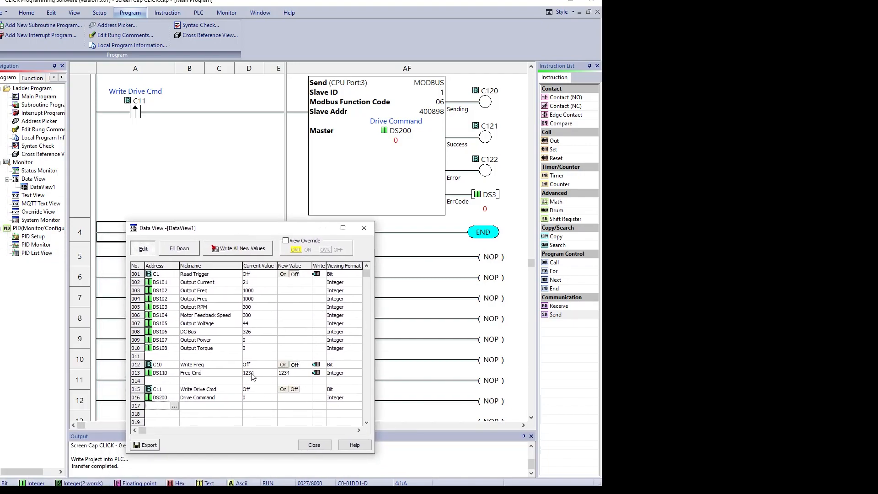
click(288, 398)
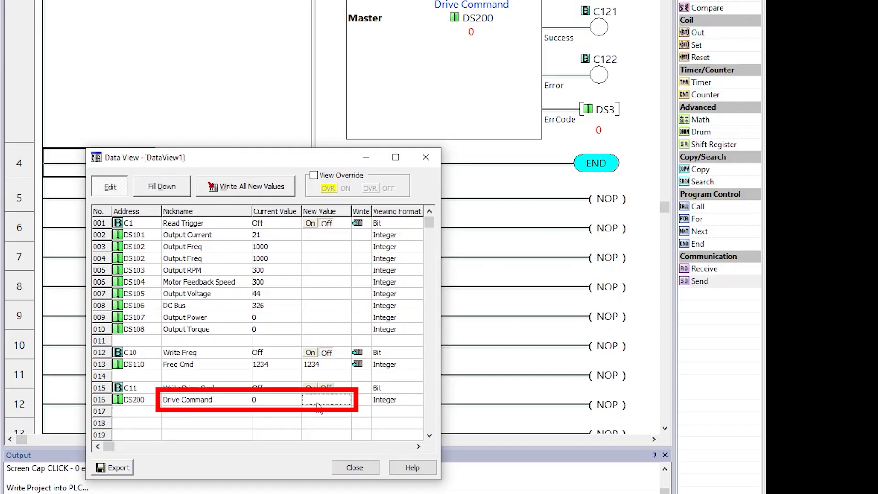
text(3)
click(245, 186)
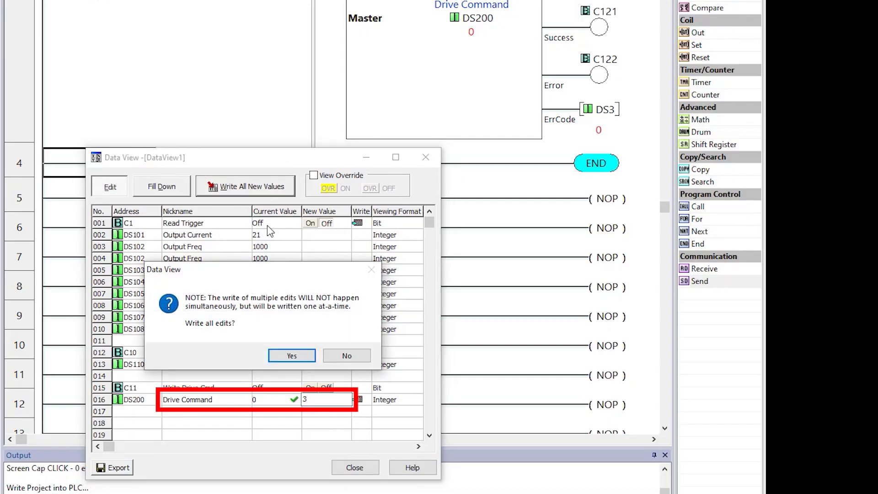
click(297, 354)
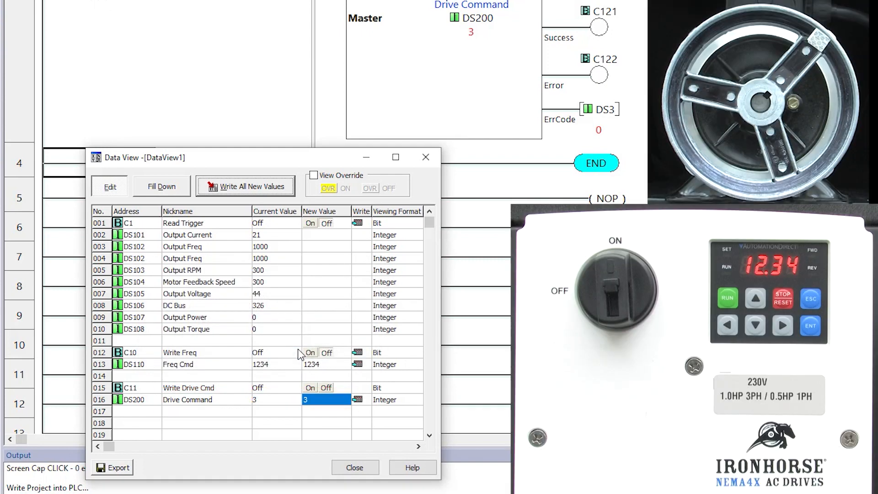
click(310, 388)
click(327, 388)
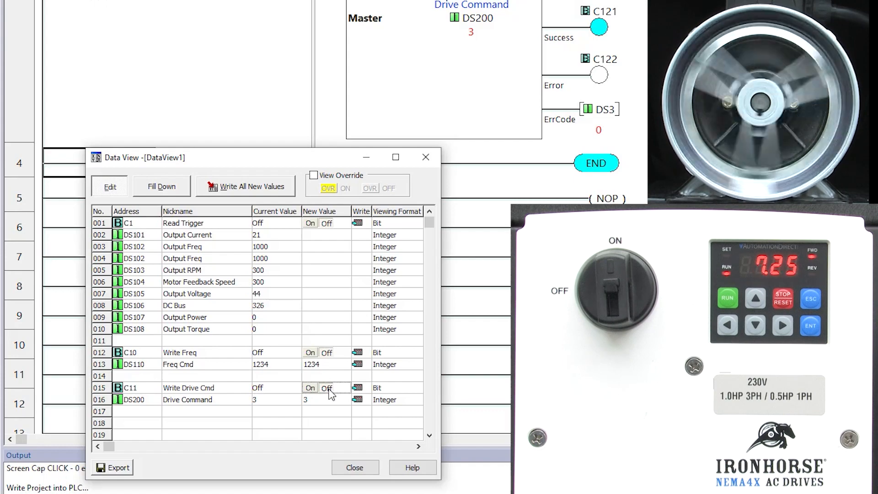
Write 0 to Drive Command DS200 and switch the Write Drive Cmd bit C11 on and back off to stop the drive.
click(322, 400)
key(BackSpace)
text(0)
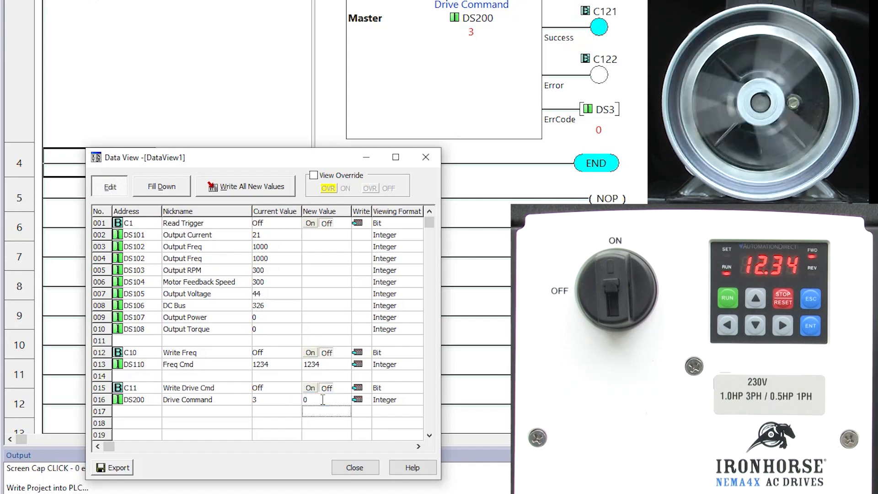
click(237, 192)
click(292, 355)
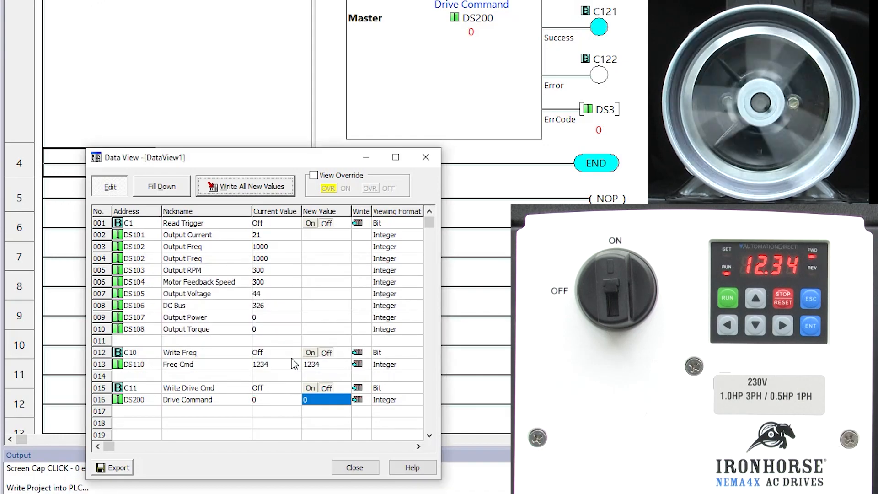
click(311, 388)
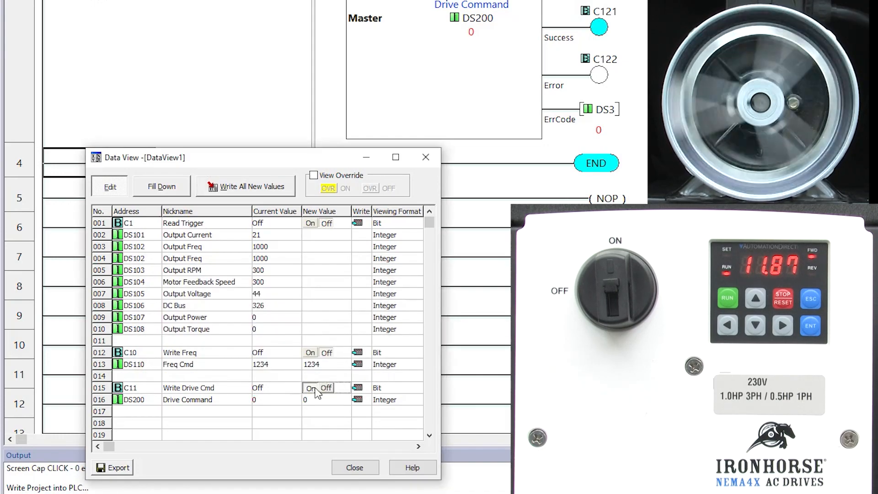
click(325, 388)
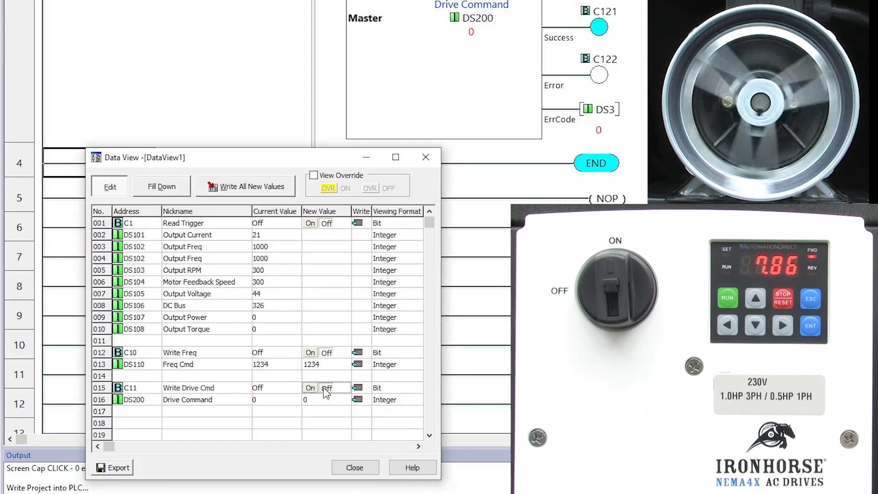